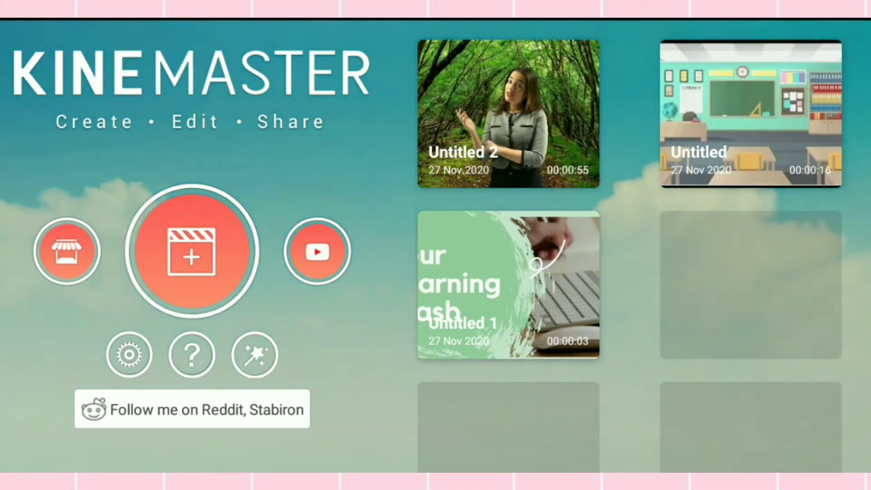
Start a new 16:9 project with the Download folder's pink grid image as the first clip
{"action": "left_click", "coordinate": [191, 251]}
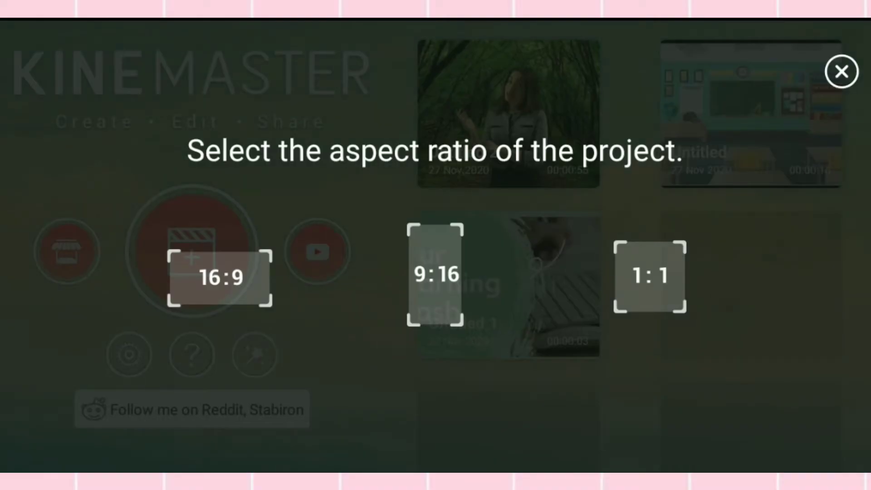
{"action": "left_click", "coordinate": [221, 277]}
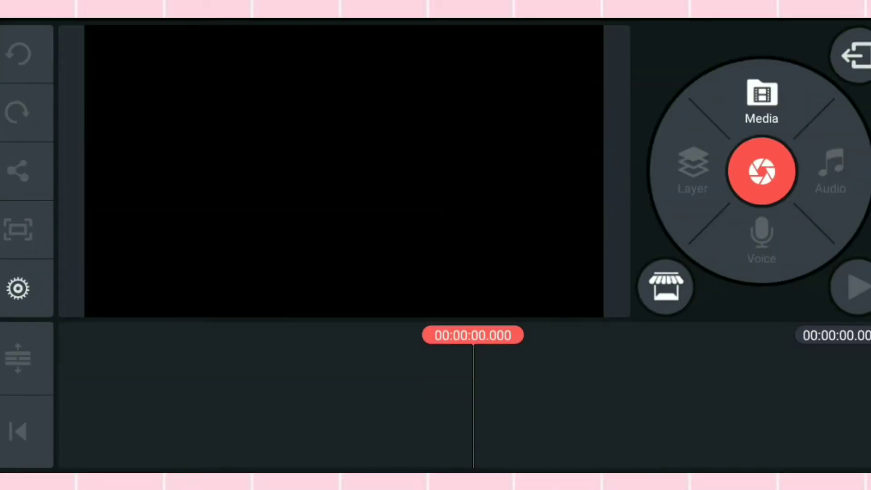
{"action": "left_click", "coordinate": [762, 102]}
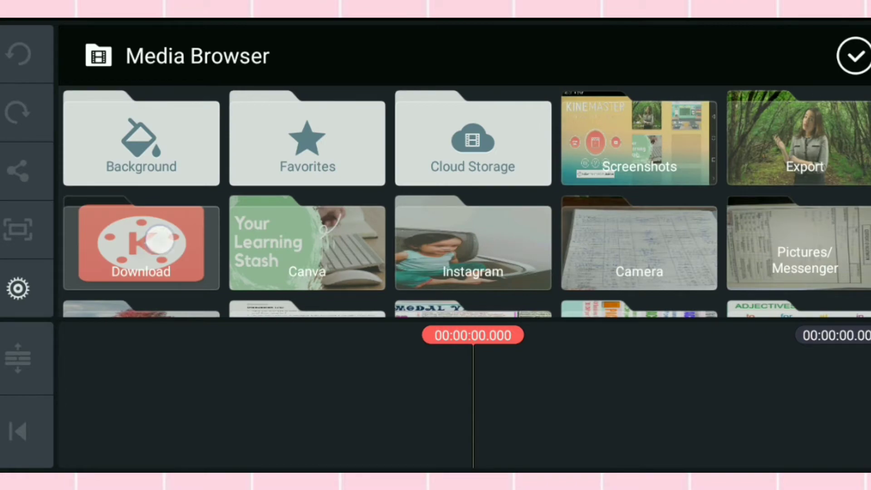
{"action": "left_click", "coordinate": [160, 240]}
{"action": "scroll", "coordinate": [463, 171], "scroll_direction": "down", "scroll_amount": 10}
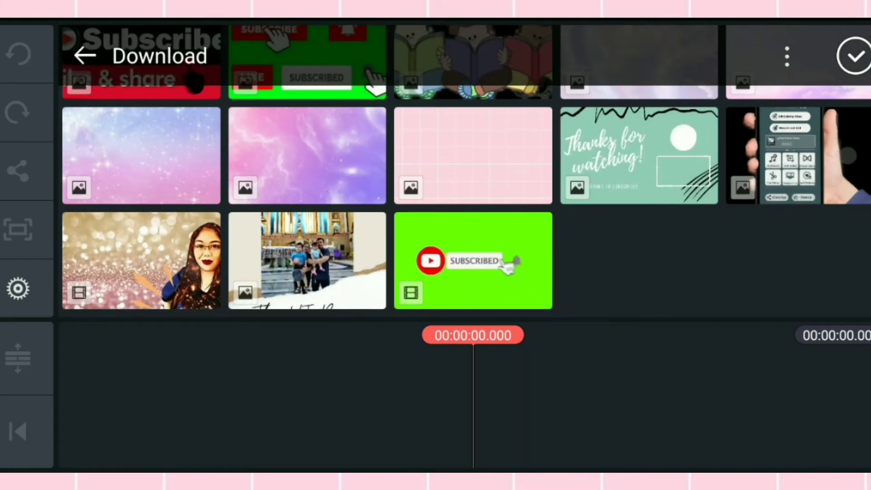
{"action": "left_click", "coordinate": [473, 155]}
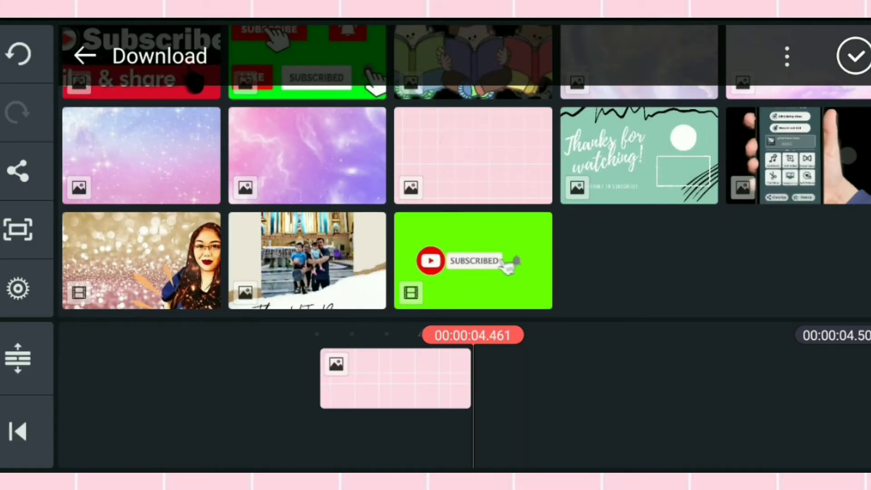
{"action": "left_click", "coordinate": [855, 56]}
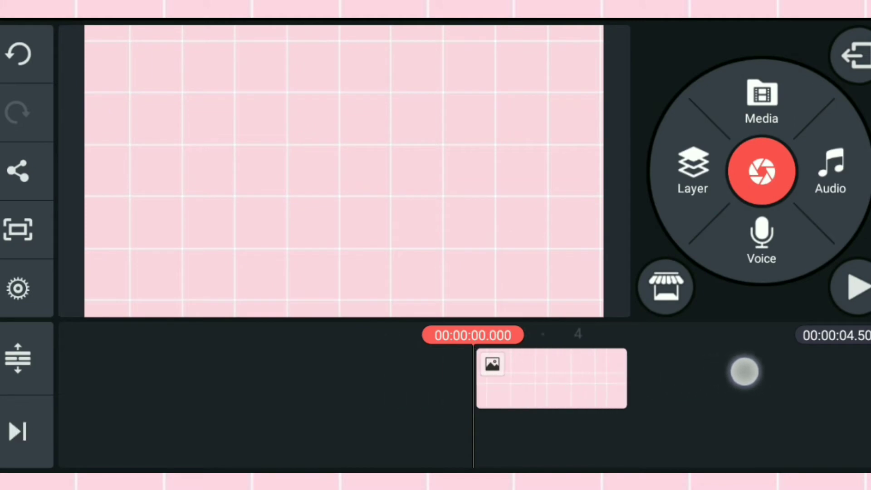
{"action": "left_click_drag", "start_coordinate": [563, 385], "coordinate": [759, 372]}
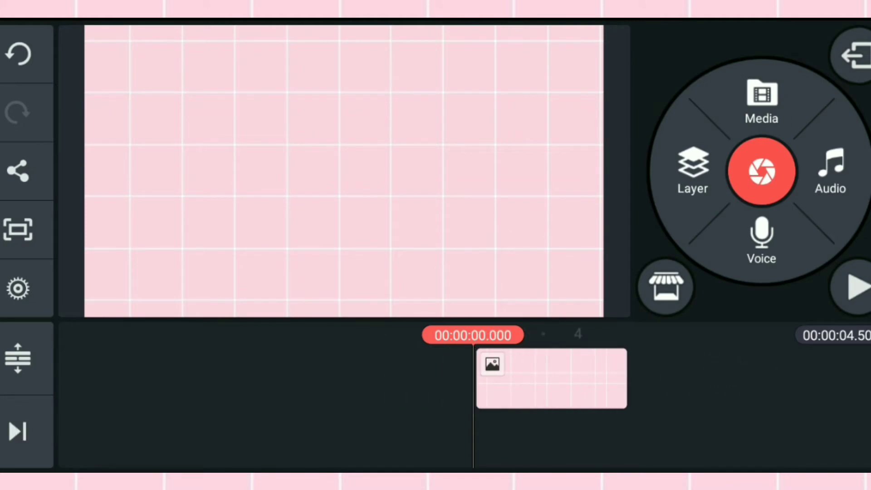
Add the green-screen presenter clip from the jazen folder as a media layer
{"action": "left_click", "coordinate": [693, 170]}
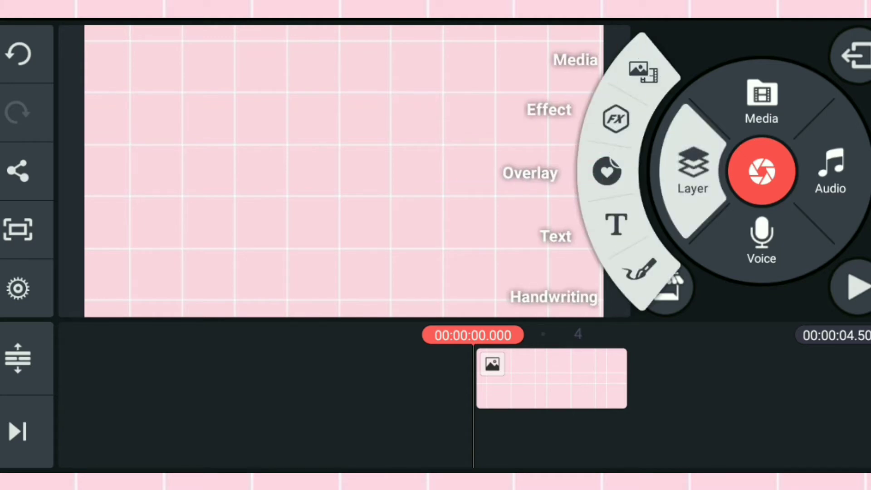
{"action": "left_click", "coordinate": [643, 71]}
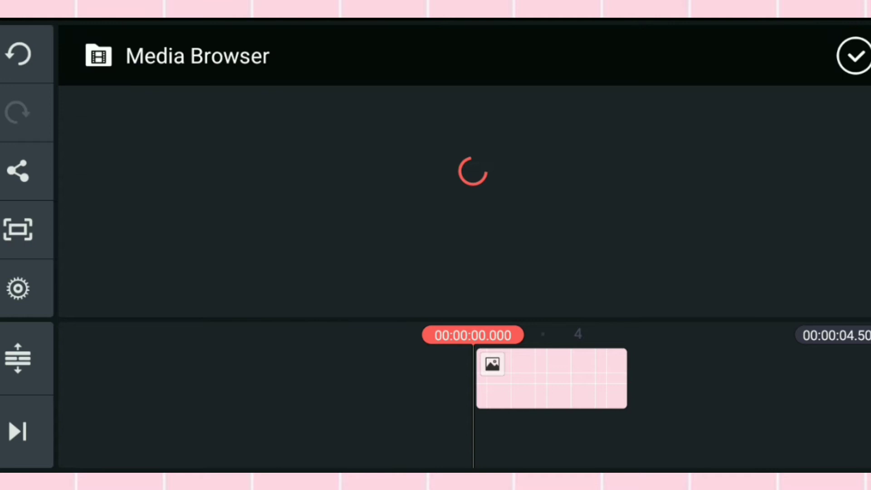
{"action": "scroll", "coordinate": [467, 170], "scroll_direction": "down", "scroll_amount": 5}
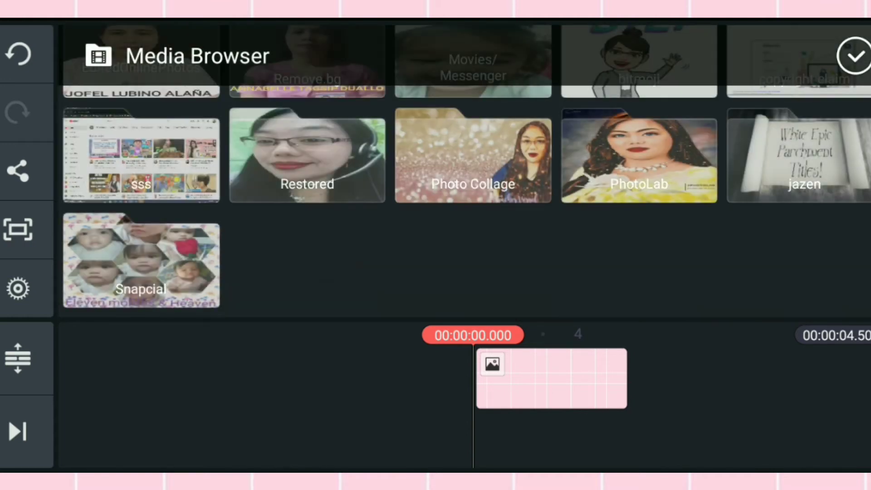
{"action": "left_click", "coordinate": [817, 157]}
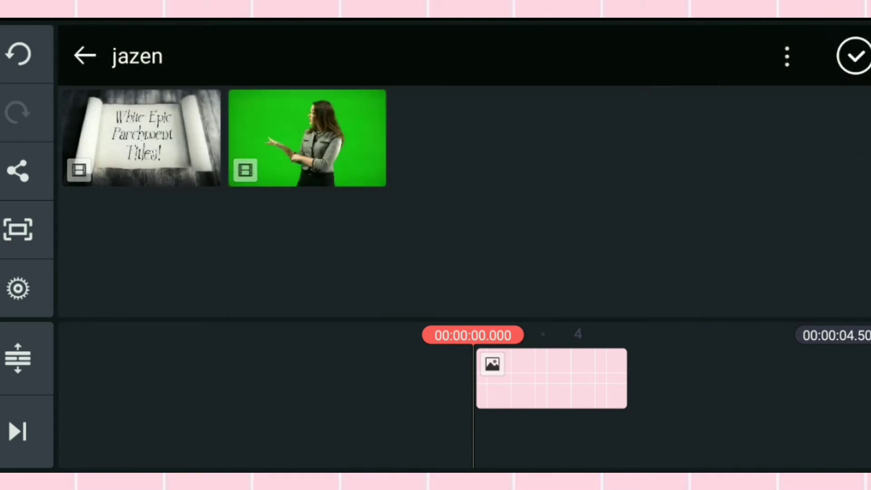
{"action": "left_click", "coordinate": [307, 138]}
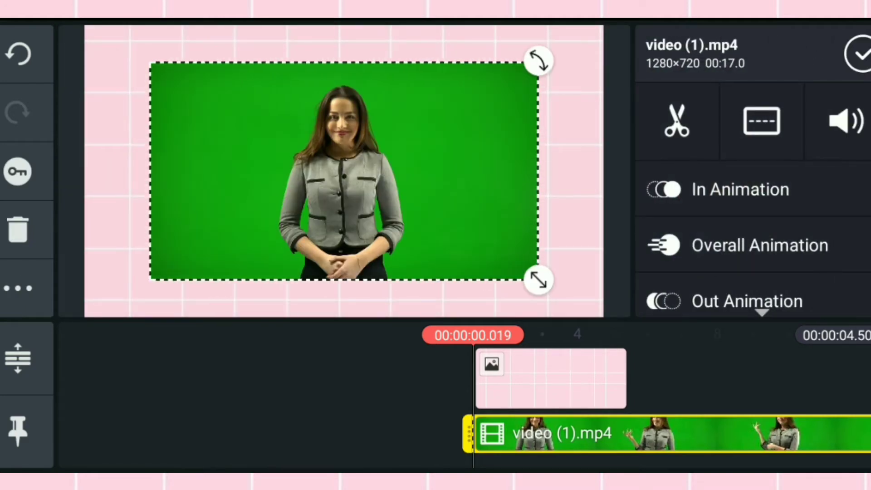
Enlarge the presenter layer to fill the frame and recenter it
{"action": "mouse_move", "coordinate": [540, 280]}
{"action": "left_mouse_down"}
{"action": "mouse_move", "coordinate": [599, 296]}
{"action": "mouse_move", "coordinate": [577, 285]}
{"action": "mouse_move", "coordinate": [609, 288]}
{"action": "left_mouse_up"}
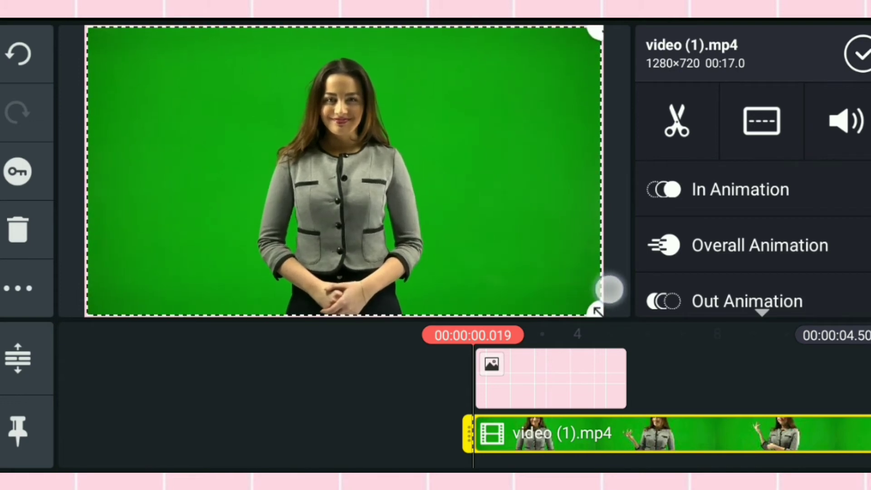
{"action": "mouse_move", "coordinate": [504, 193]}
{"action": "left_mouse_down"}
{"action": "mouse_move", "coordinate": [436, 188]}
{"action": "mouse_move", "coordinate": [499, 195]}
{"action": "left_mouse_up"}
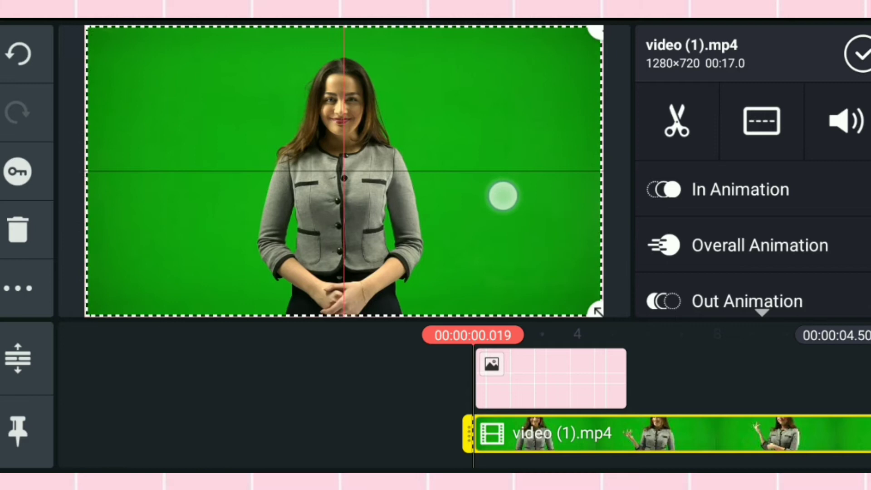
{"action": "left_click_drag", "start_coordinate": [500, 196], "coordinate": [502, 196]}
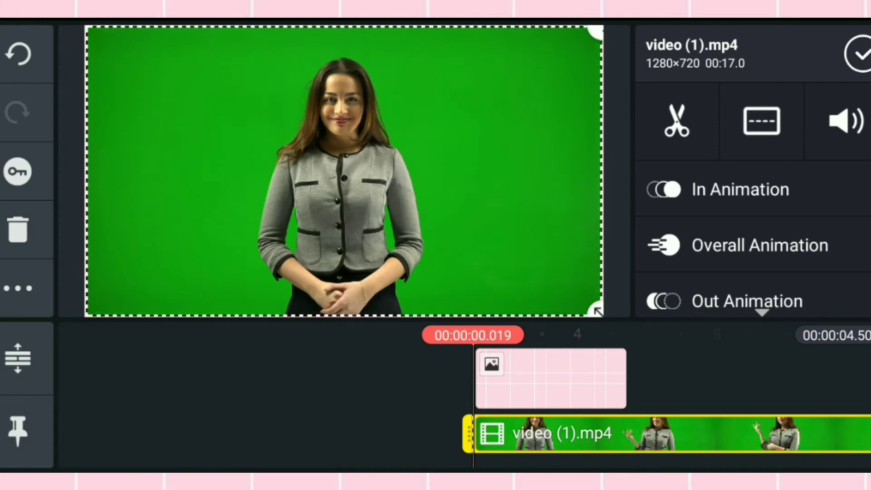
{"action": "left_click_drag", "start_coordinate": [801, 252], "coordinate": [819, 113]}
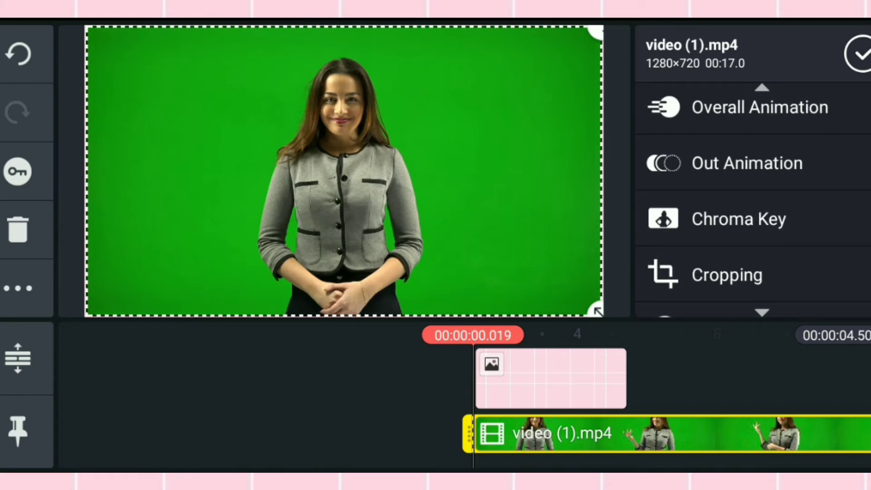
Enable Chroma Key on the presenter layer with thresholds around 29% and 60%
{"action": "left_click", "coordinate": [738, 219]}
{"action": "left_click", "coordinate": [842, 111]}
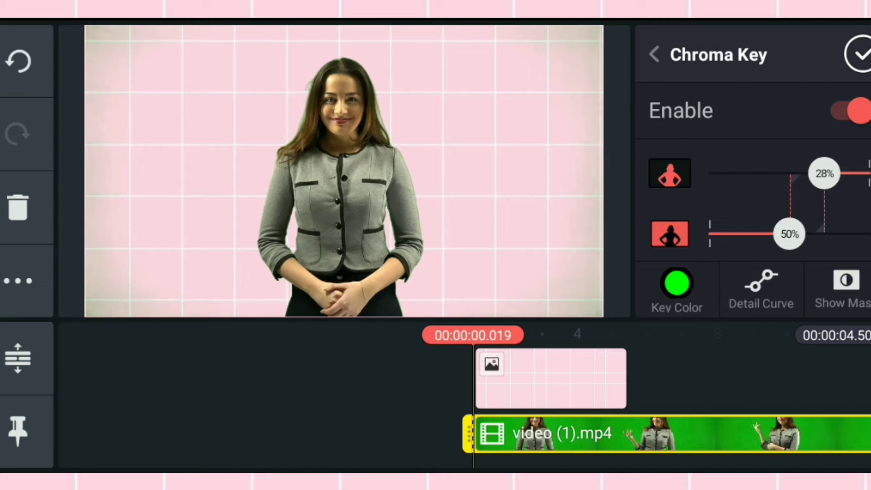
{"action": "left_click_drag", "start_coordinate": [791, 249], "coordinate": [799, 251]}
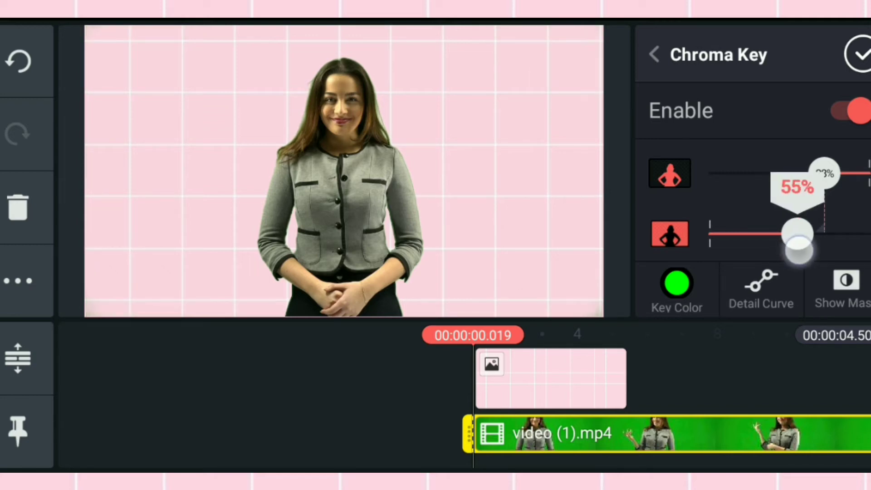
{"action": "left_click_drag", "start_coordinate": [800, 251], "coordinate": [799, 250]}
{"action": "left_click_drag", "start_coordinate": [825, 175], "coordinate": [822, 174]}
{"action": "left_click_drag", "start_coordinate": [798, 235], "coordinate": [807, 236]}
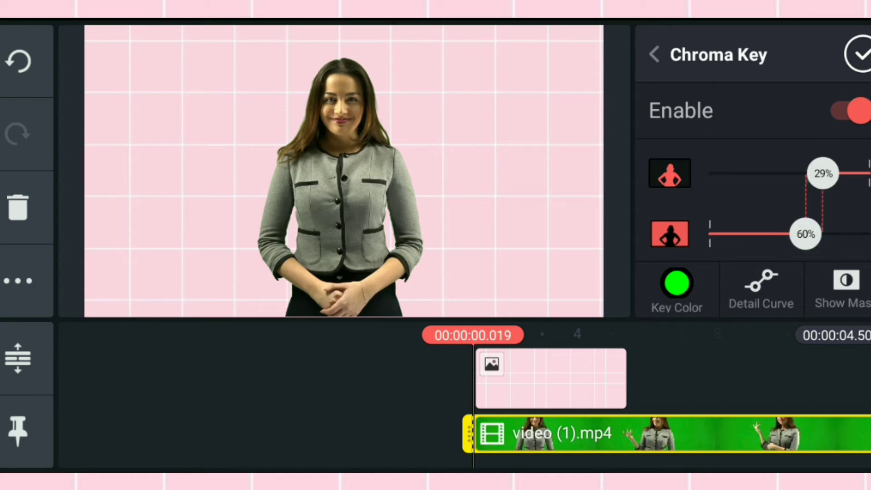
{"action": "left_click", "coordinate": [859, 55]}
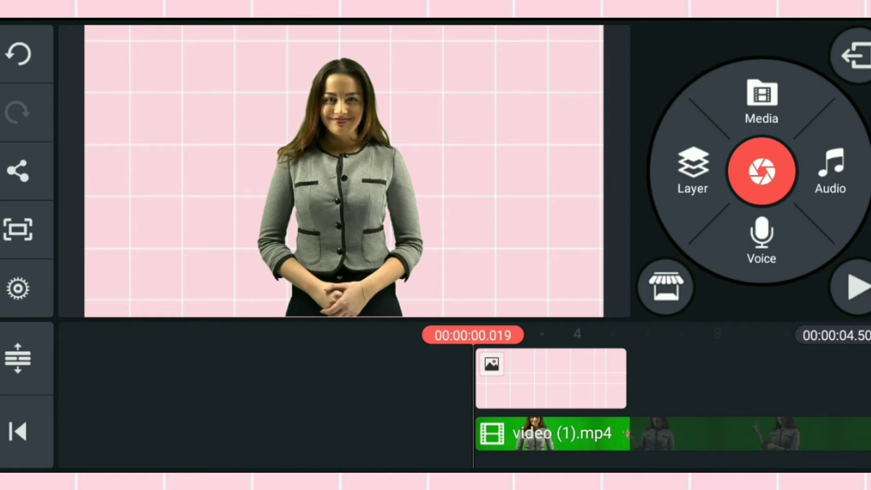
Play back the keyed presenter over the pink grid, then open the Media Browser
{"action": "left_click", "coordinate": [854, 287]}
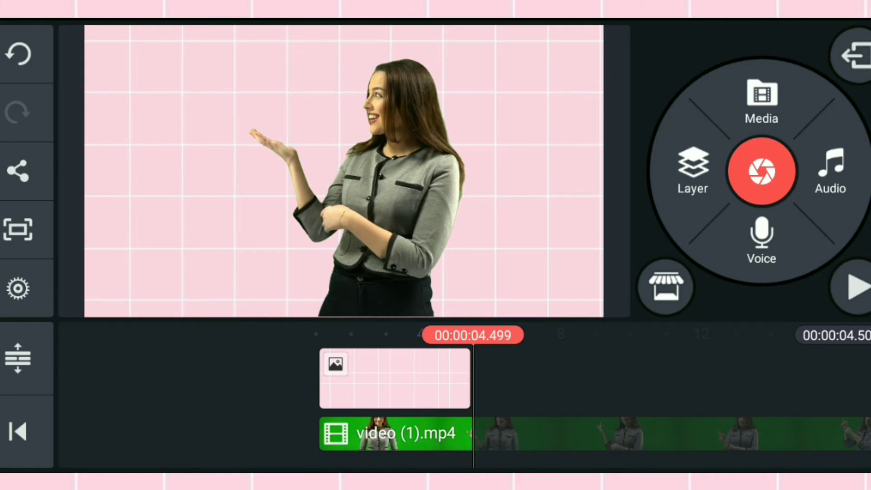
{"action": "left_click", "coordinate": [762, 102]}
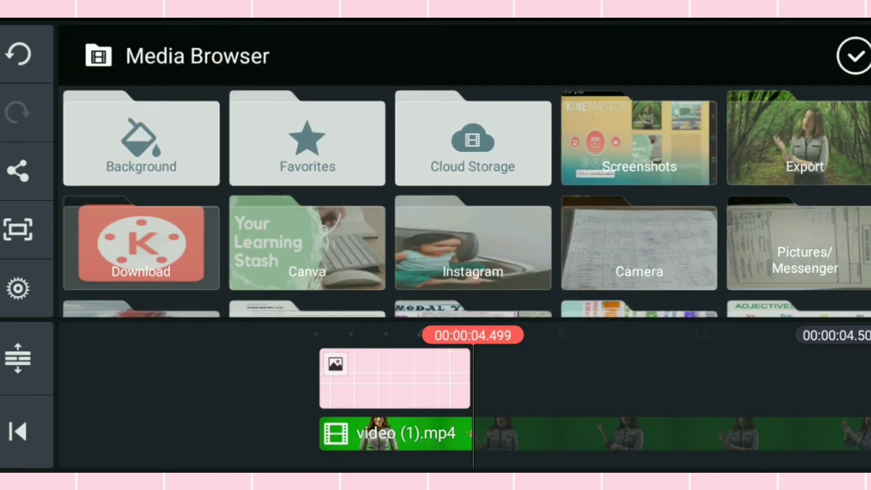
Add the forest image from the Download folder after the pink grid clip
{"action": "left_click", "coordinate": [141, 245]}
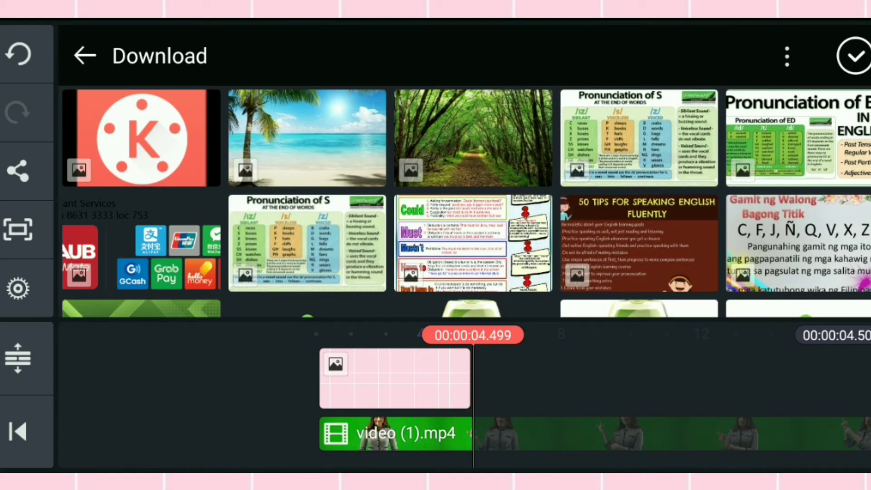
{"action": "left_click", "coordinate": [477, 123]}
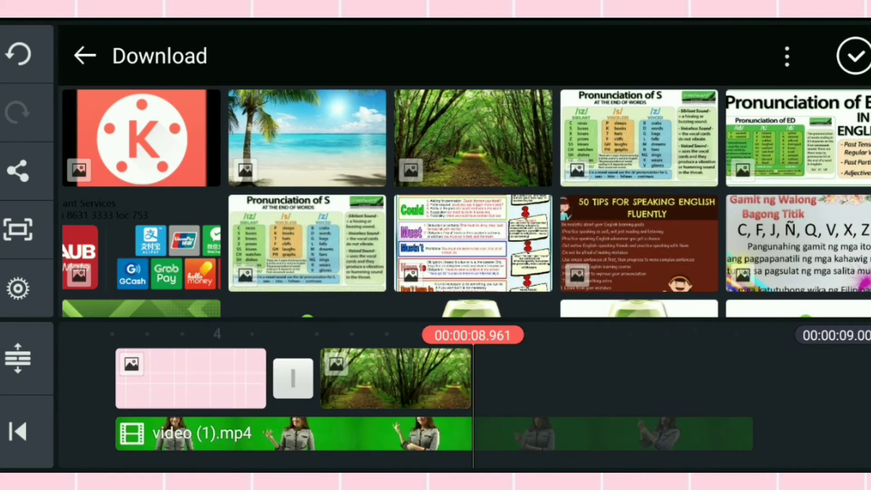
{"action": "left_click", "coordinate": [852, 57]}
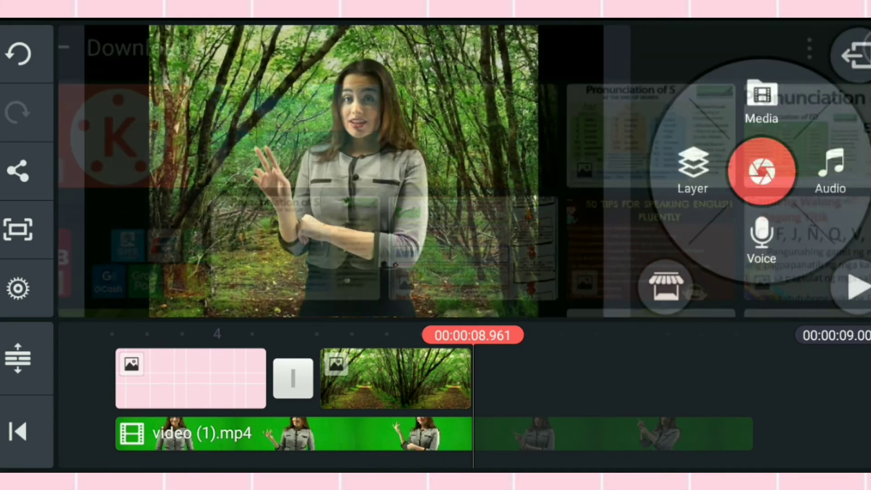
Move the presenter layer down and centre it over the forest
{"action": "left_click", "coordinate": [613, 434]}
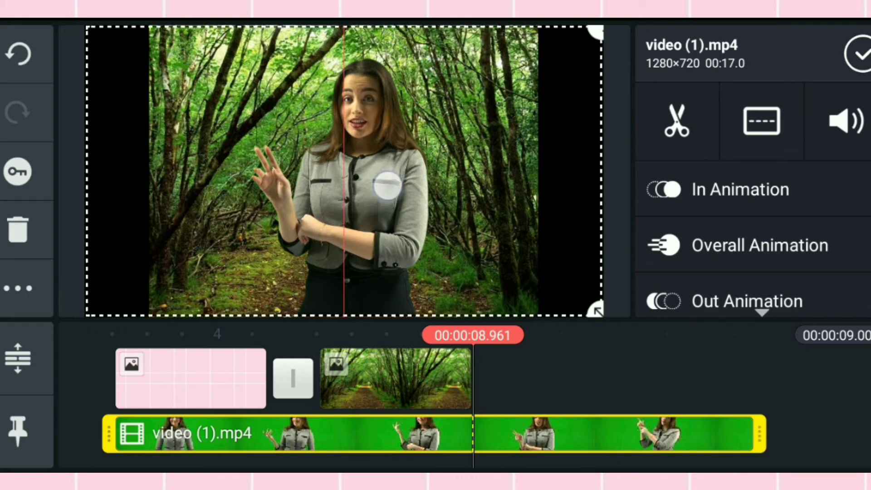
{"action": "left_click_drag", "start_coordinate": [341, 171], "coordinate": [341, 182]}
{"action": "mouse_move", "coordinate": [395, 156]}
{"action": "left_mouse_down"}
{"action": "mouse_move", "coordinate": [484, 148]}
{"action": "mouse_move", "coordinate": [462, 183]}
{"action": "mouse_move", "coordinate": [483, 178]}
{"action": "mouse_move", "coordinate": [465, 176]}
{"action": "left_mouse_up"}
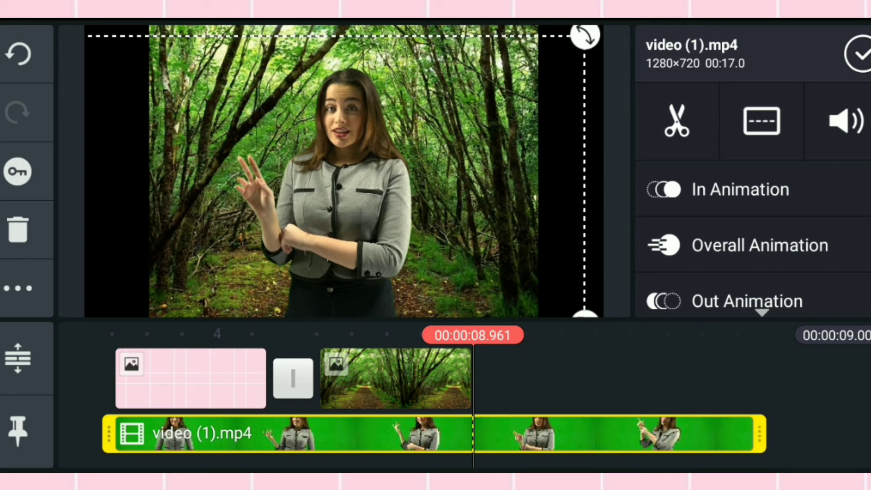
Exit the editor and open Untitled 3's export settings: 1080p, 30 fps, 8.50 Mbps
{"action": "left_click", "coordinate": [859, 55]}
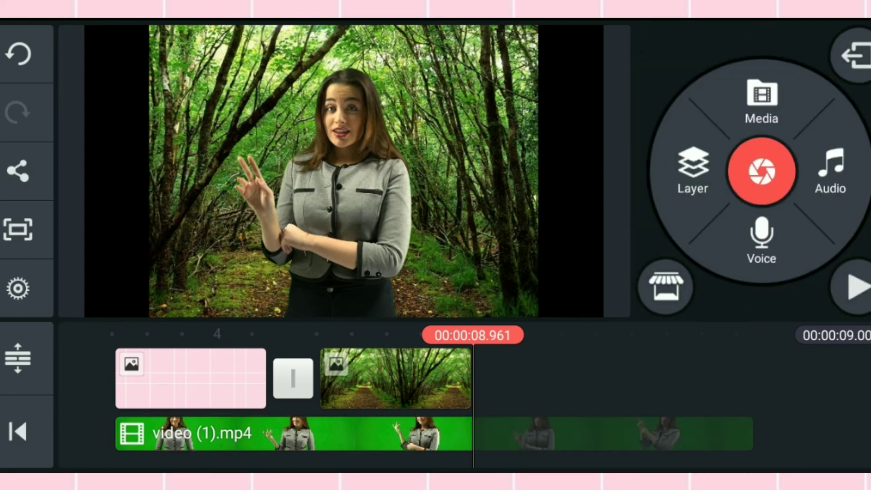
{"action": "left_click", "coordinate": [856, 55]}
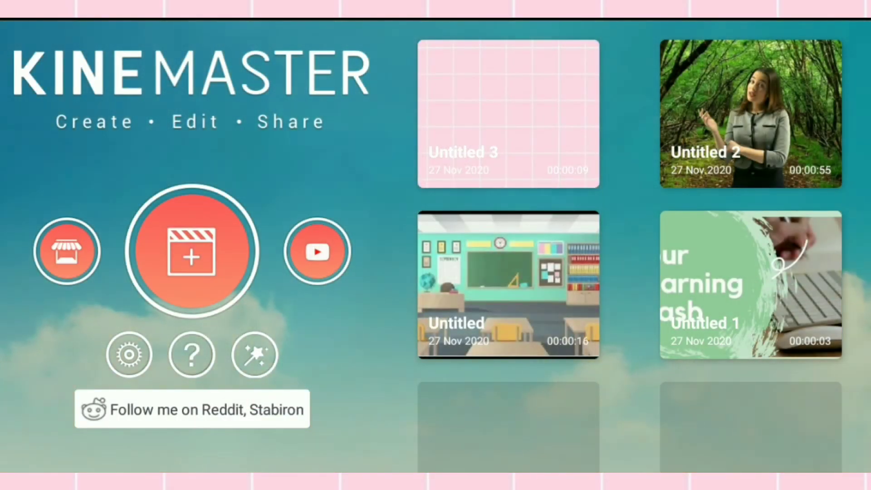
{"action": "left_click", "coordinate": [509, 116]}
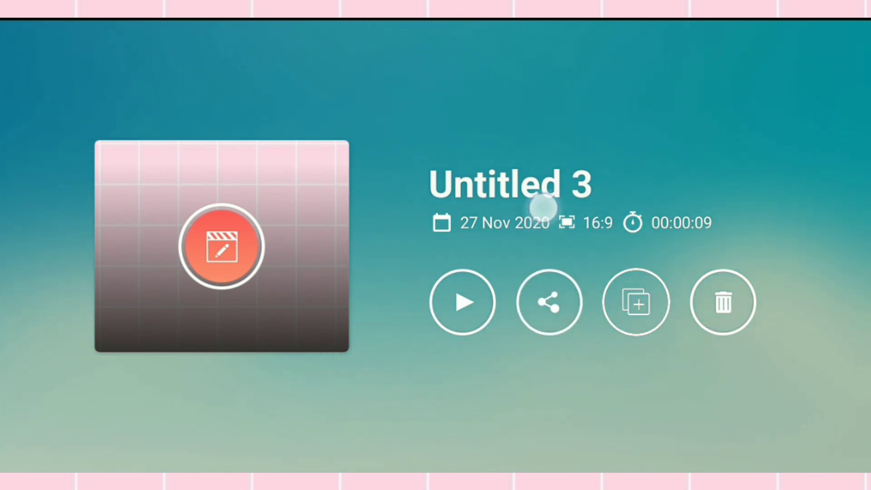
{"action": "left_click_drag", "start_coordinate": [535, 298], "coordinate": [545, 204]}
{"action": "left_click", "coordinate": [555, 304]}
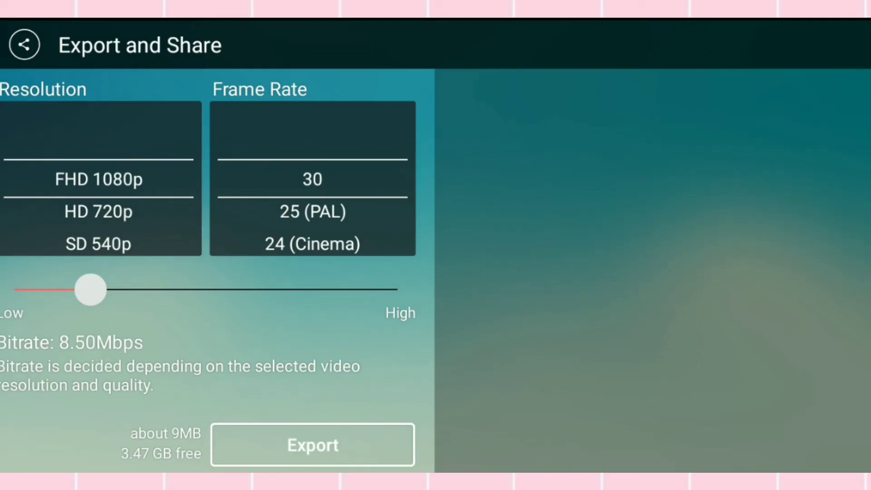